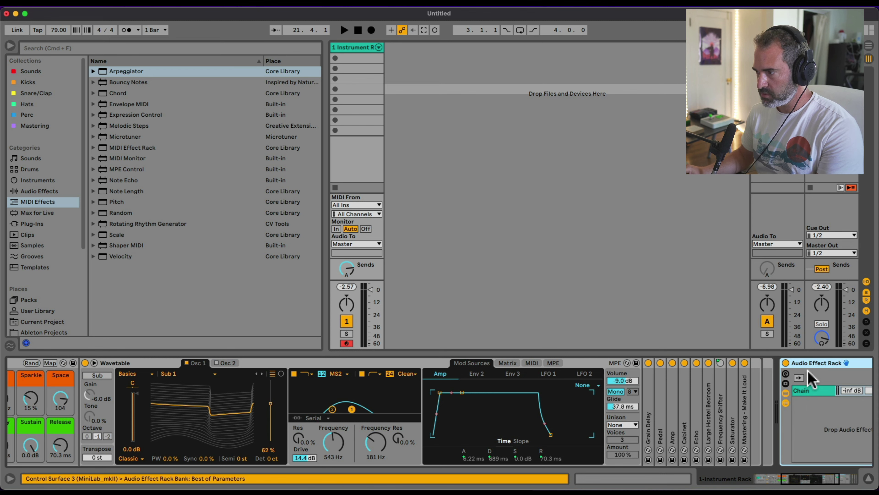
Solo the Anafog chain in the Instrument Rack to audition it and show the first Side Brain's Wavetable folder in the browser.
scroll(711, 387, "up", 5)
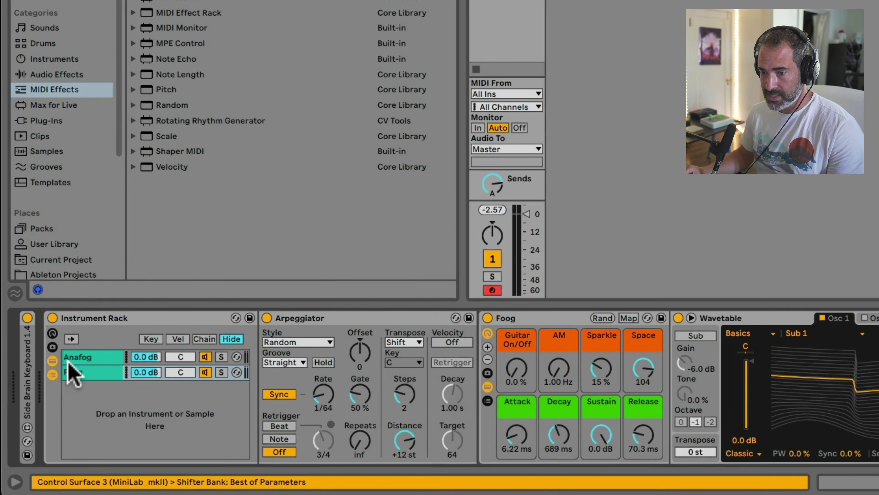
left_click(56, 390)
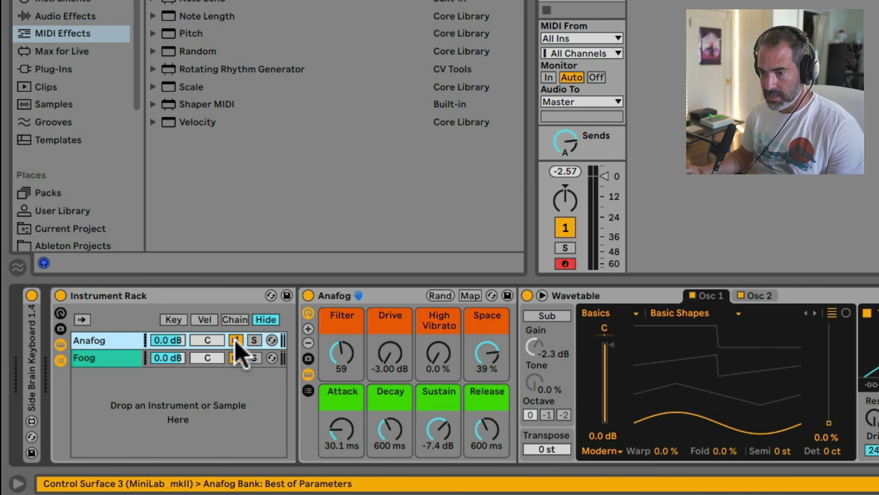
left_click(254, 340)
scroll(66, 175, "down", 3)
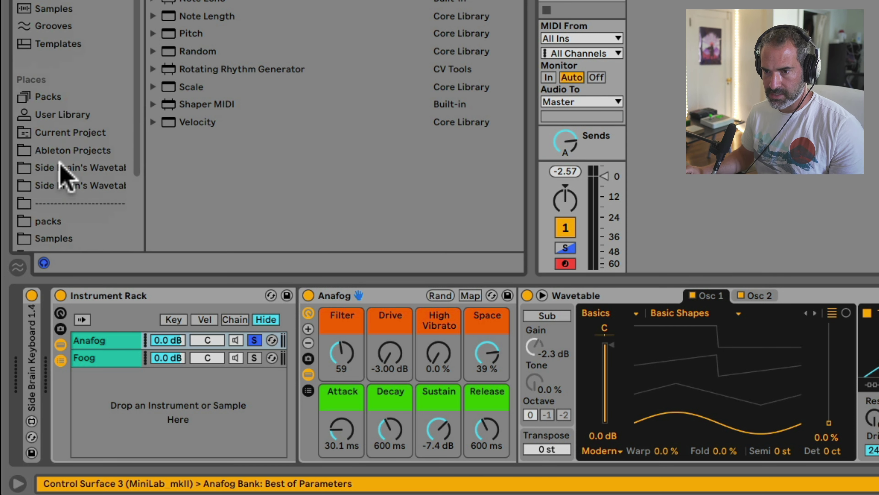
left_click(69, 170)
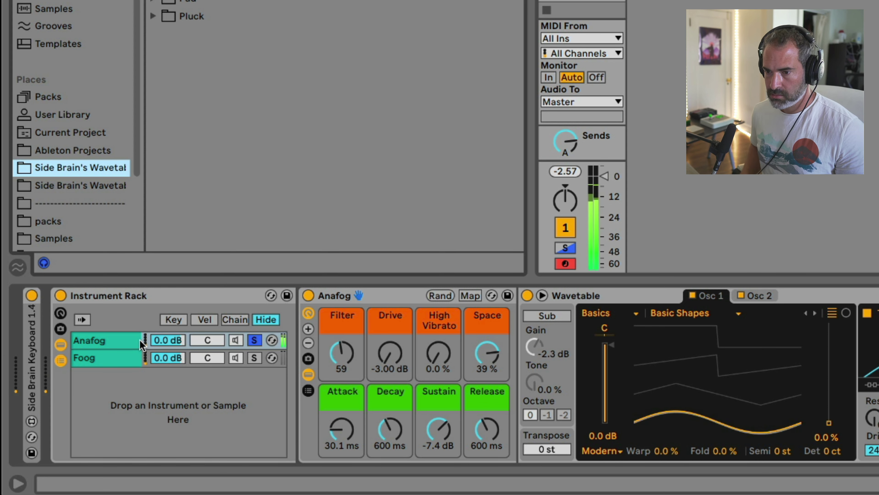
Audition the Foog chain soloed with its Arpeggiator bypassed and re-enabled, finishing with the chain unsoloed.
left_click(254, 357)
left_click(129, 356)
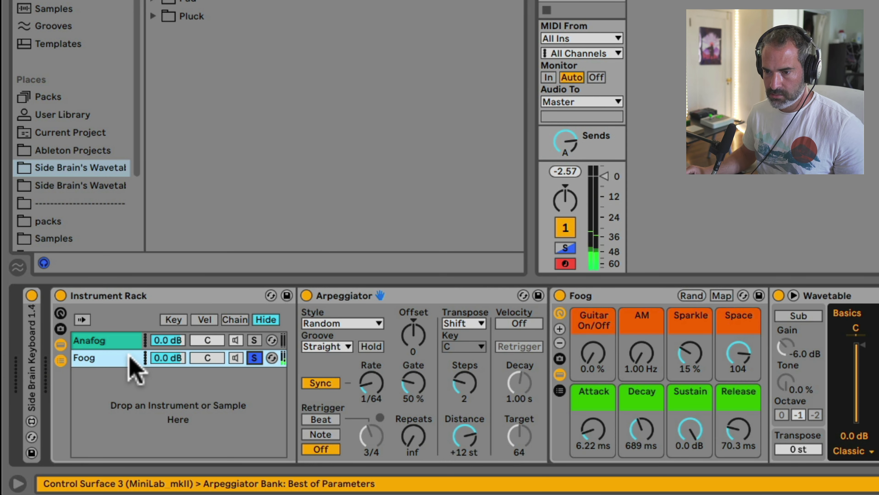
left_click(306, 295)
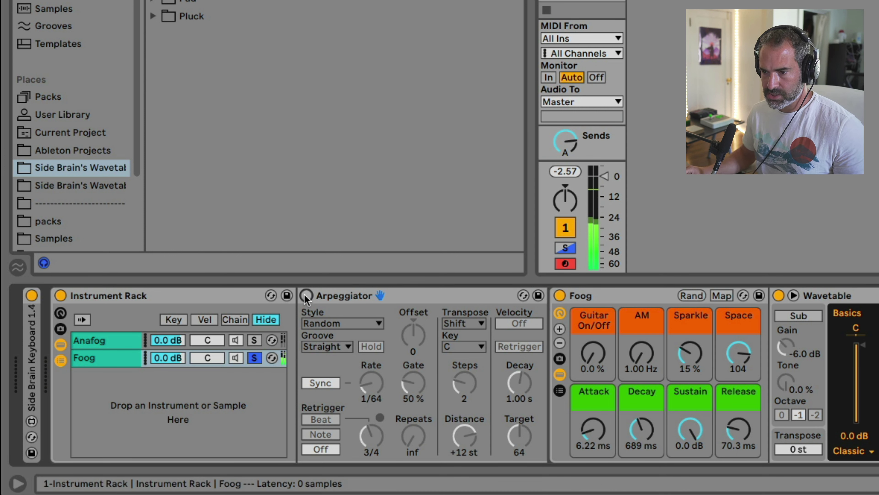
left_click(307, 295)
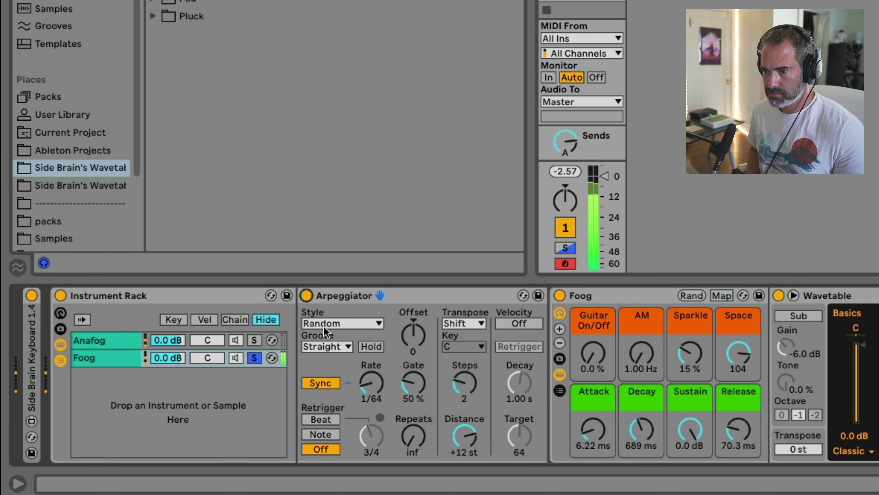
left_click(255, 358)
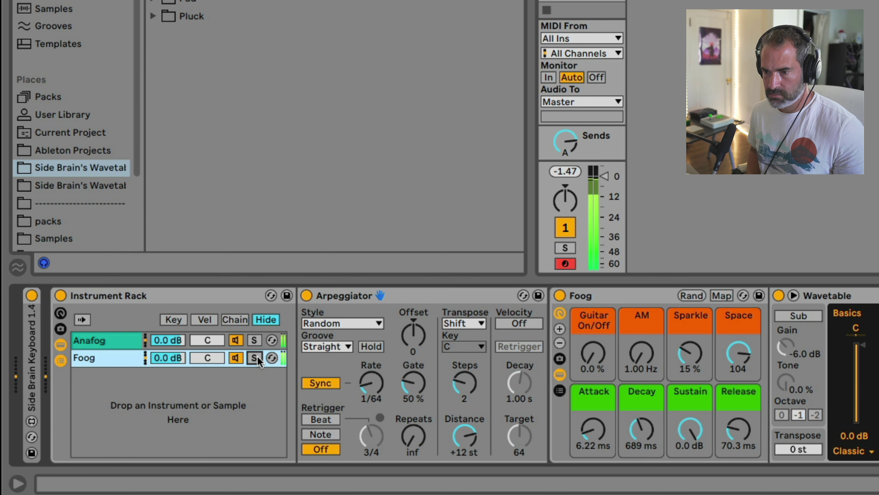
Unfold and fold the Shifter, Hybrid Reverb, Compressor and Redux devices in turn to examine their settings.
scroll(447, 350, "right", 10)
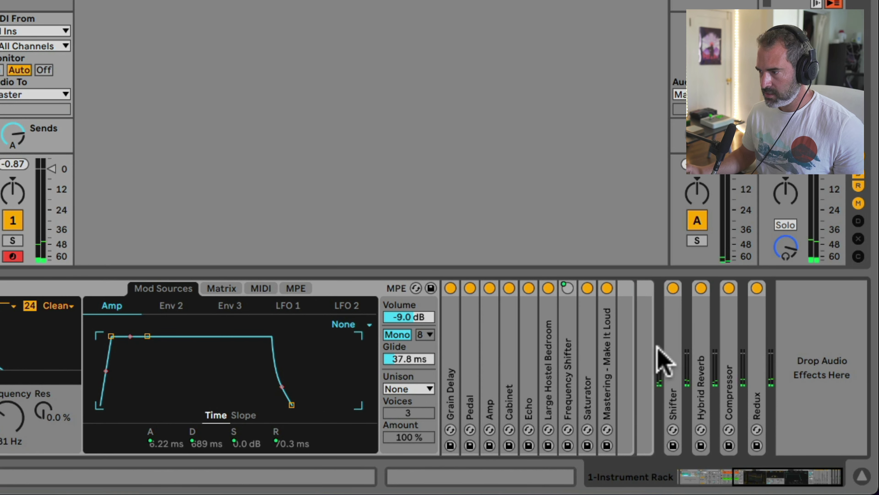
double_click(716, 353)
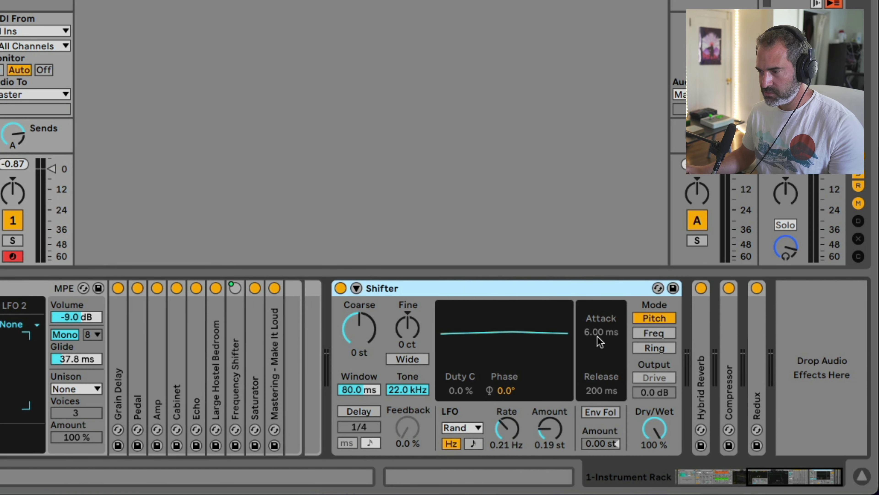
double_click(441, 290)
double_click(368, 352)
double_click(435, 290)
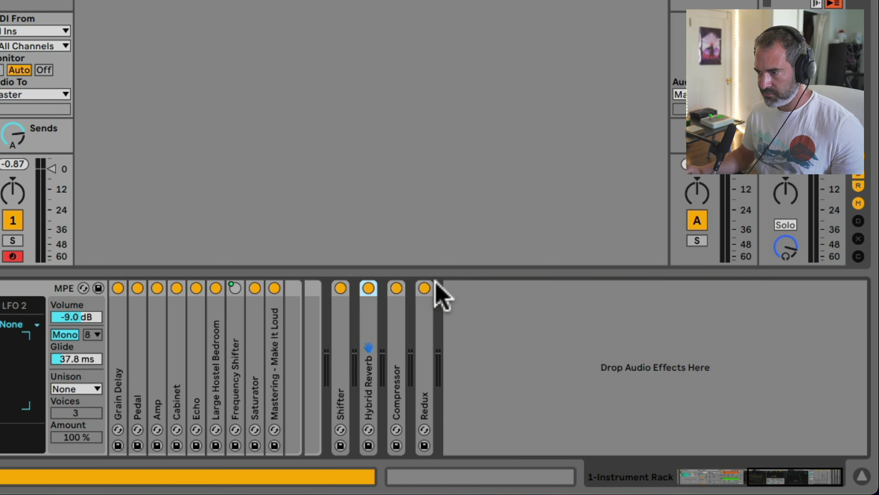
double_click(392, 338)
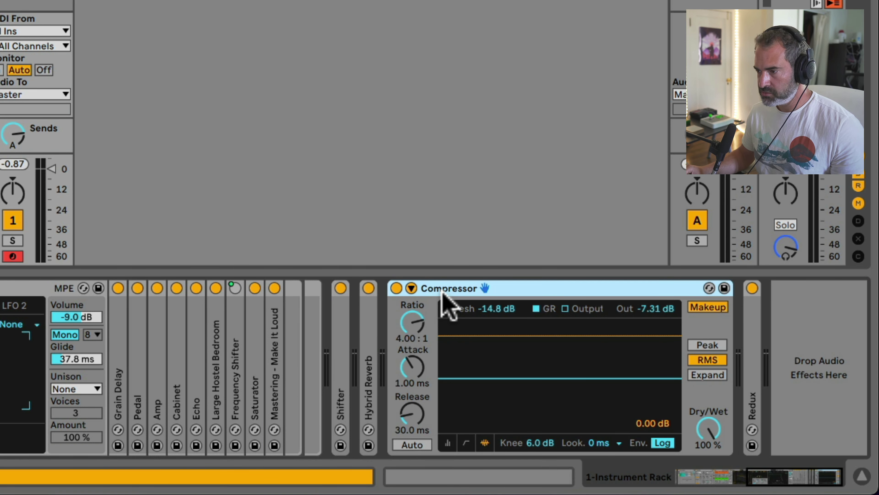
double_click(752, 360)
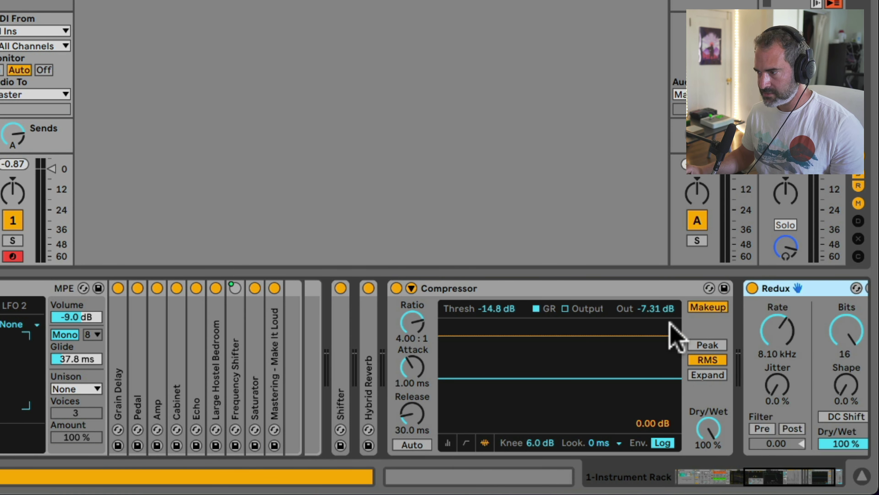
double_click(368, 291)
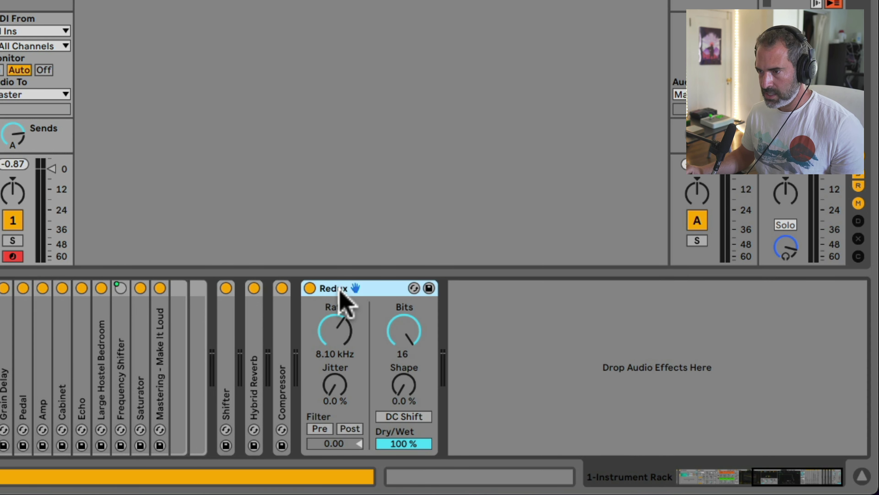
double_click(338, 290)
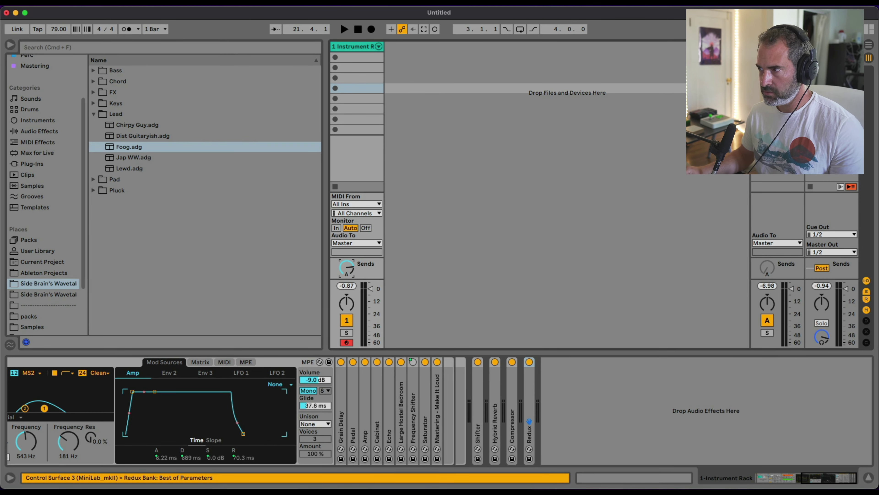
Expand the Side Brain Keyboard device on the instrument track and place its floating keyboard window over the session view.
left_click(777, 208)
left_click(367, 46)
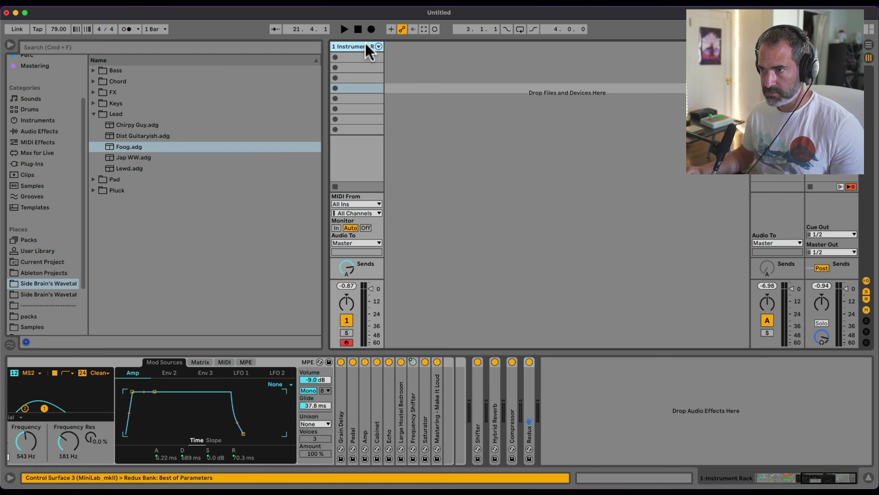
scroll(387, 421, "left", 10)
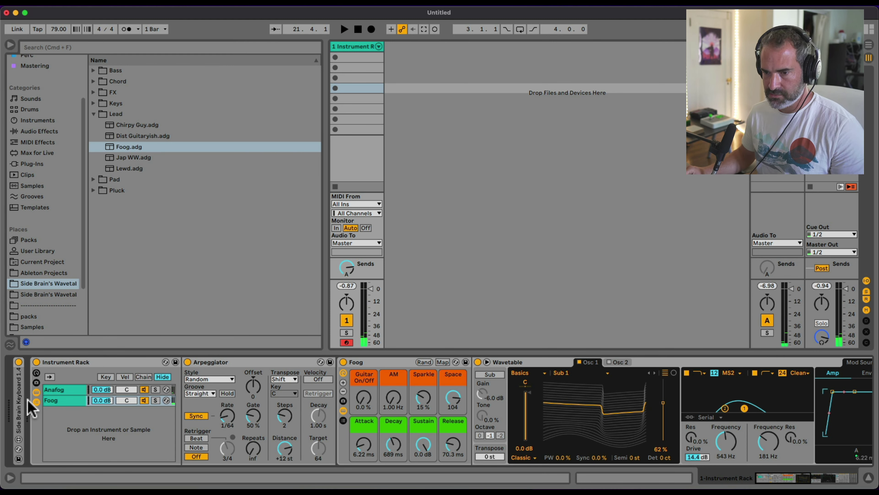
double_click(19, 397)
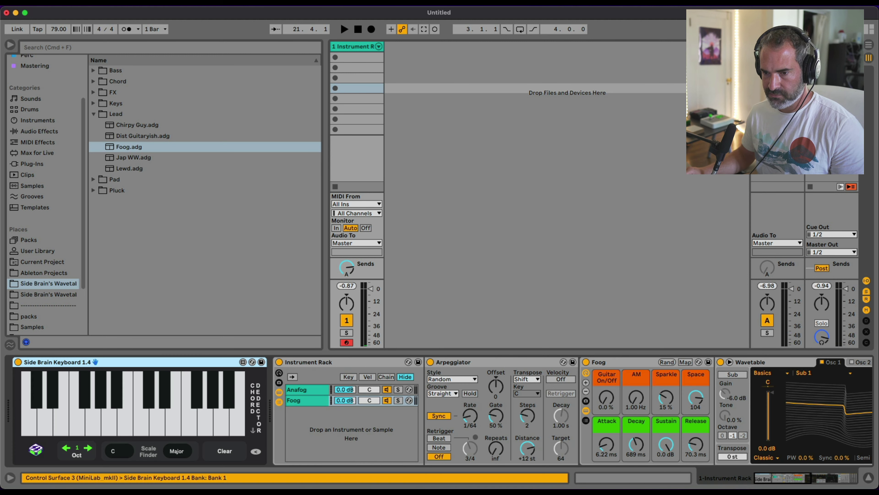
left_click(37, 450)
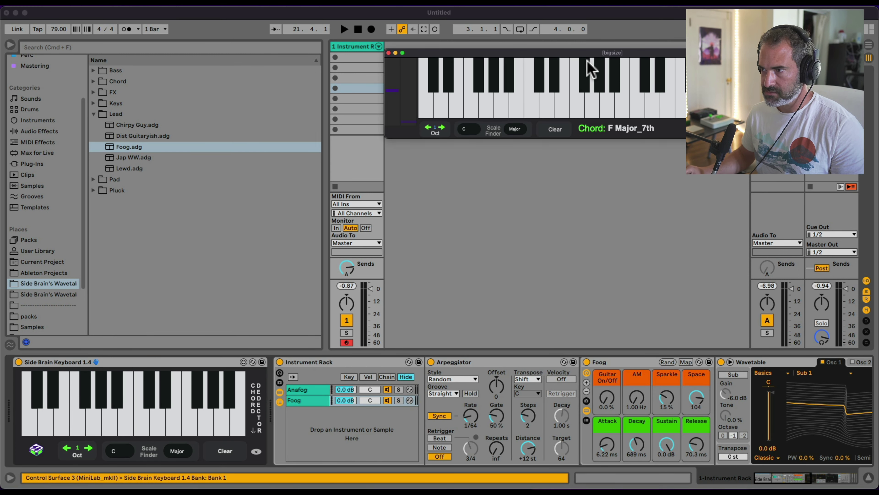
left_click_drag(587, 54, 373, 117)
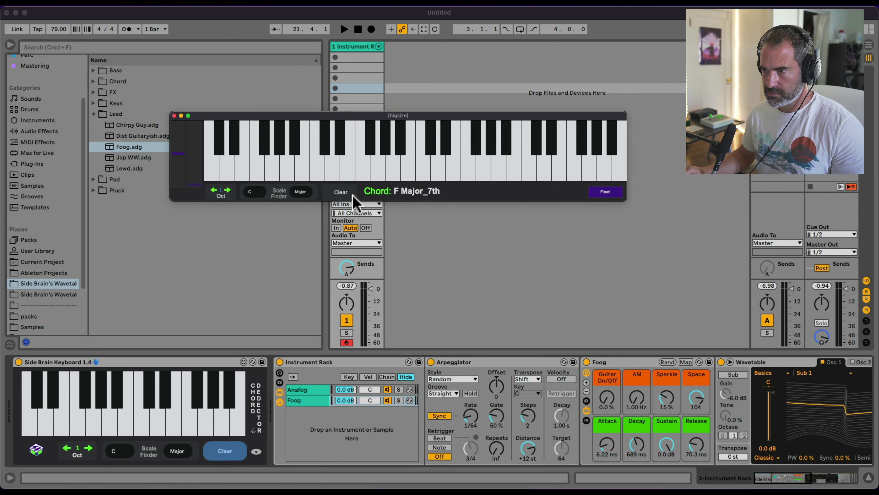
left_click_drag(361, 114, 460, 118)
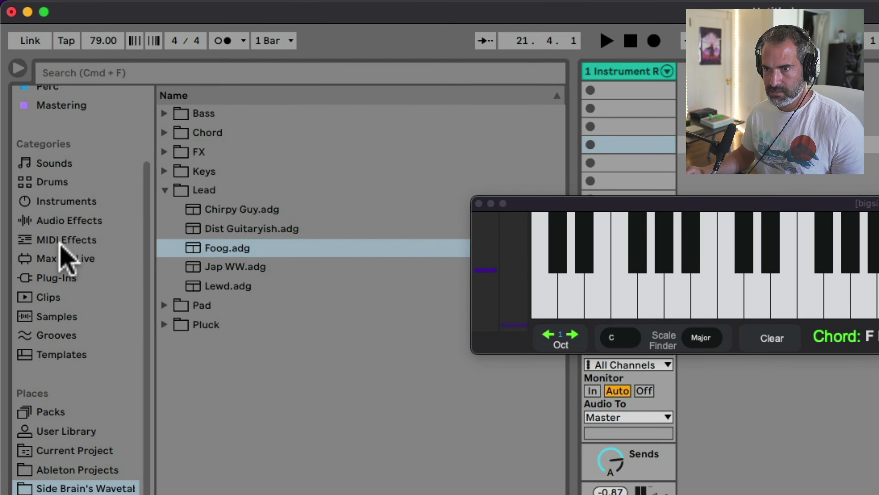
Insert the Shaper MIDI effect between the Side Brain Keyboard and the Instrument Rack.
left_click(34, 145)
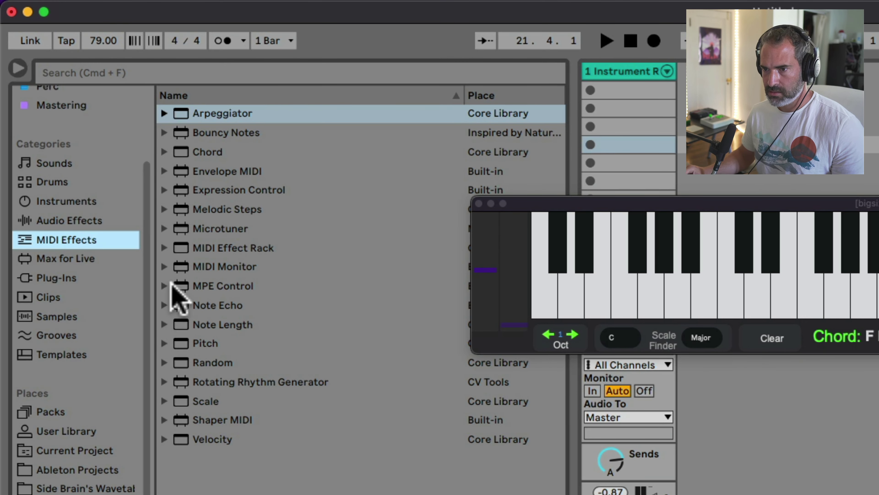
left_click(230, 420)
left_click_drag(230, 419, 421, 333)
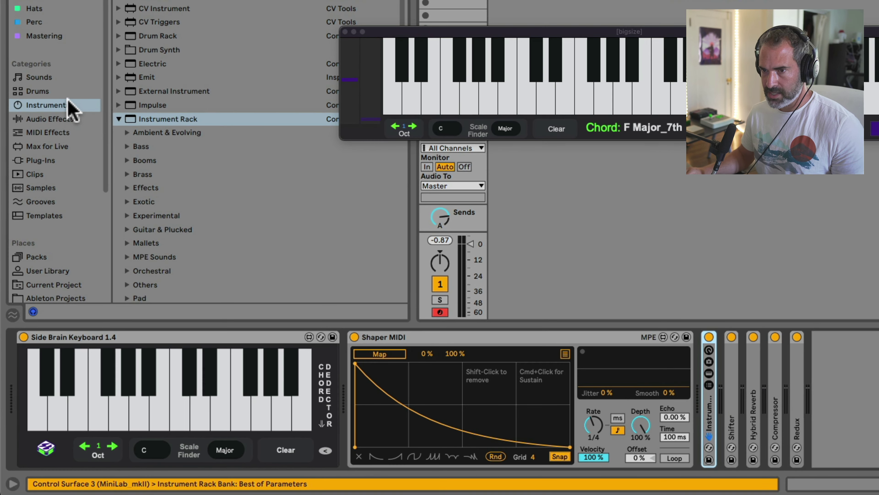
Insert an empty Audio Effect Rack between the Instrument Rack and Shifter, show its chain list and create one chain.
left_click(52, 119)
scroll(124, 20, "down", 5)
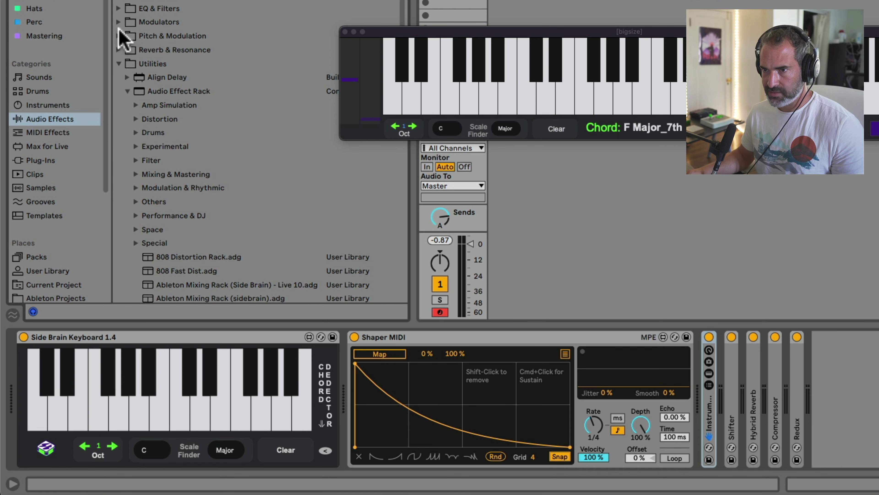
left_click_drag(130, 91, 725, 388)
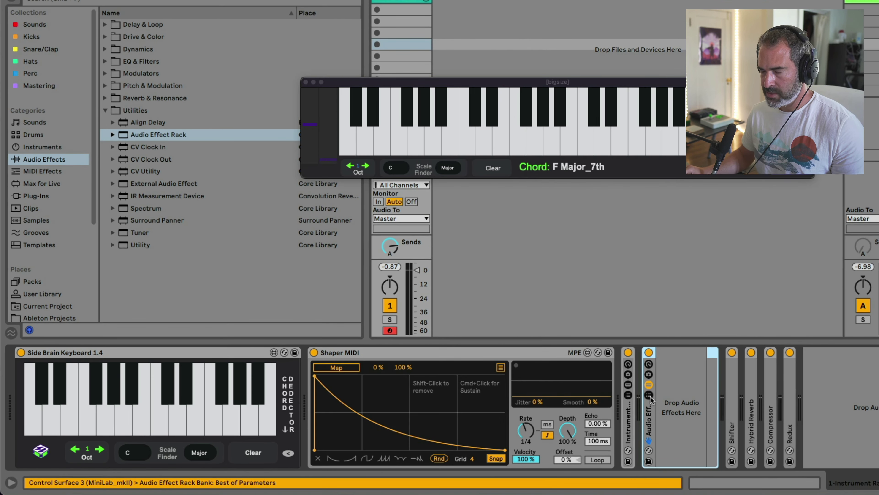
left_click(732, 384)
right_click(691, 394)
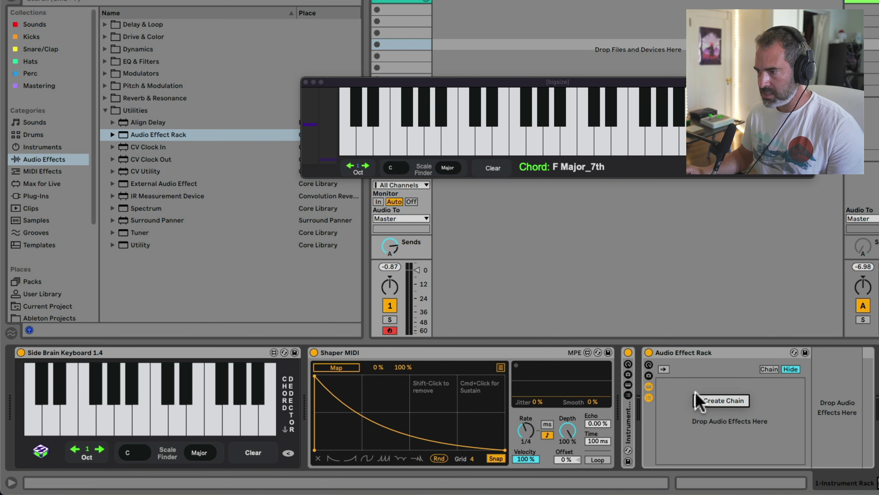
left_click(707, 402)
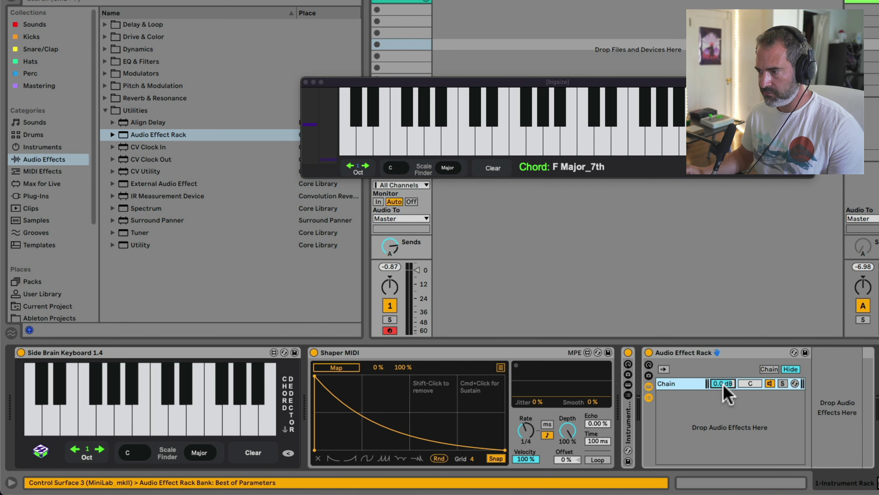
Map Shaper MIDI to the new chain's volume and set the mapping maximum to 85%.
left_click(346, 367)
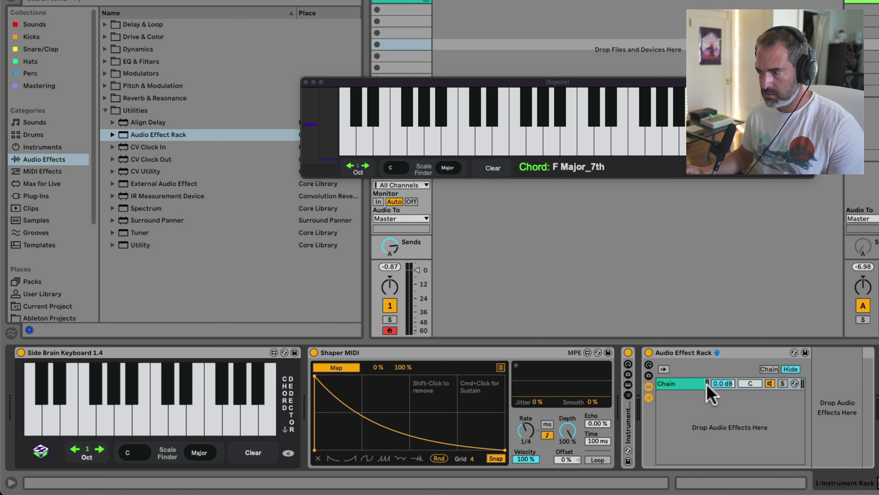
left_click(724, 384)
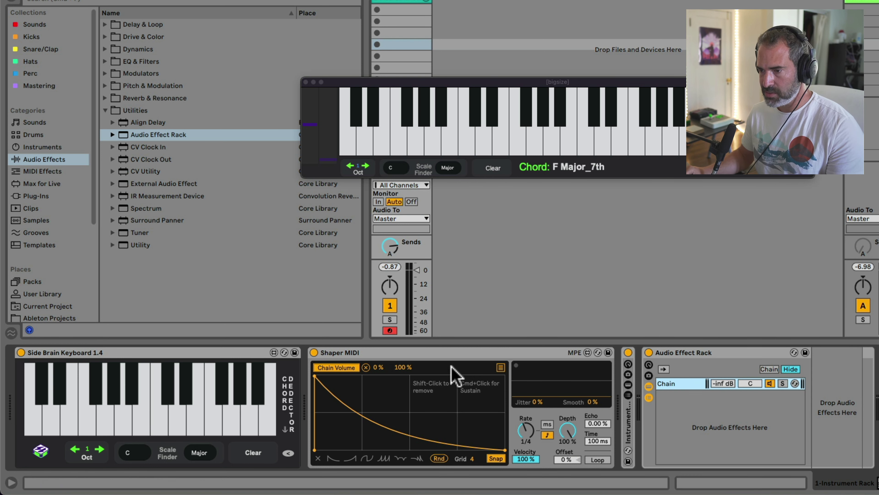
left_click(405, 368)
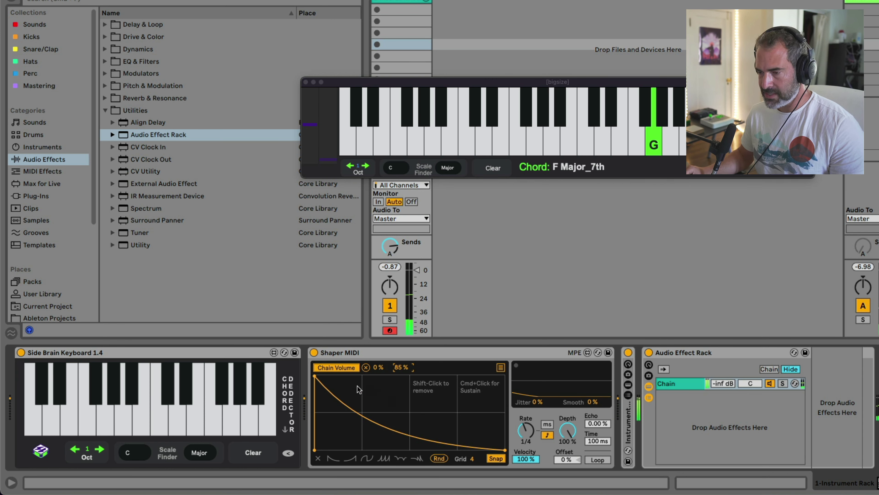
Set the Shaper grid to 16 and shift the curve's peak one grid division later, giving it a short attack ramp.
left_click_drag(470, 458, 470, 440)
left_click_drag(315, 376, 327, 375)
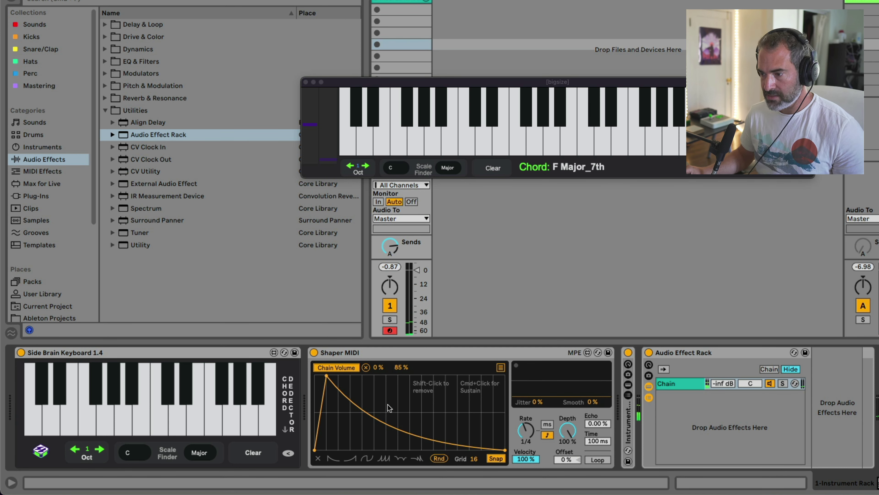
Set Shaper MIDI's rate to 1/8 and velocity to 0%, leaving looping off.
left_click(526, 429)
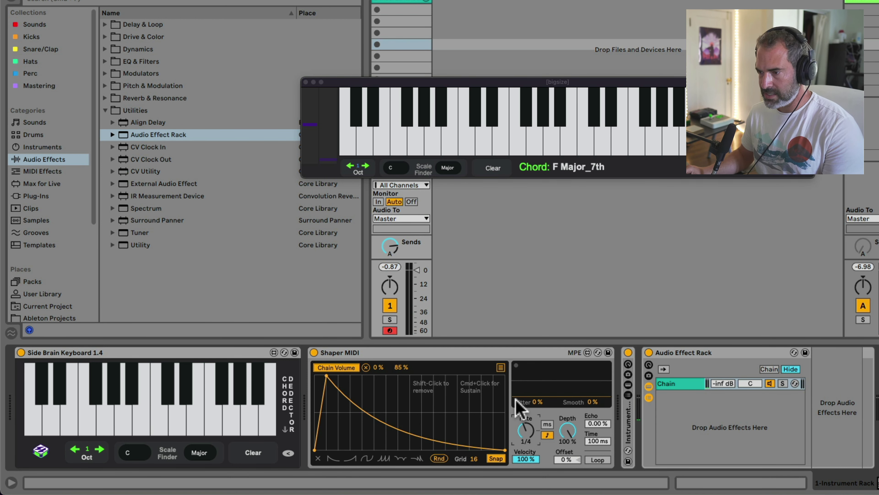
key("Up")
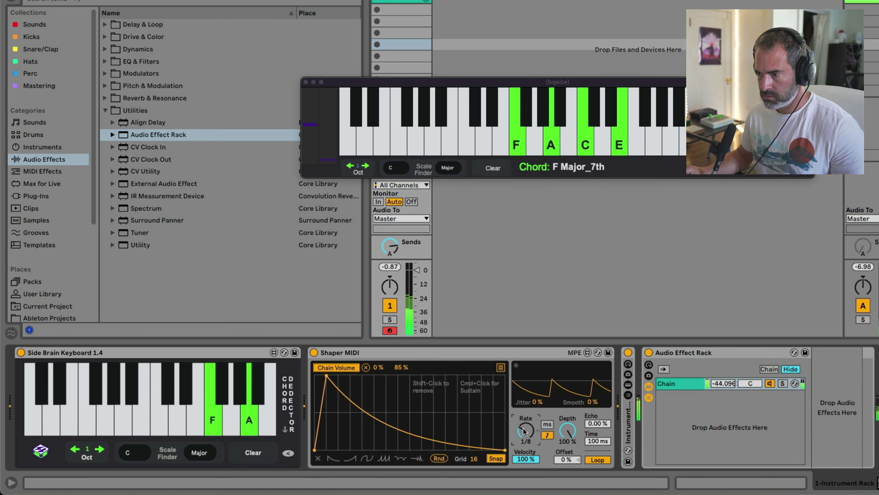
mouse_move(567, 459)
left_mouse_down()
mouse_move(567, 425)
mouse_move(569, 462)
left_mouse_up()
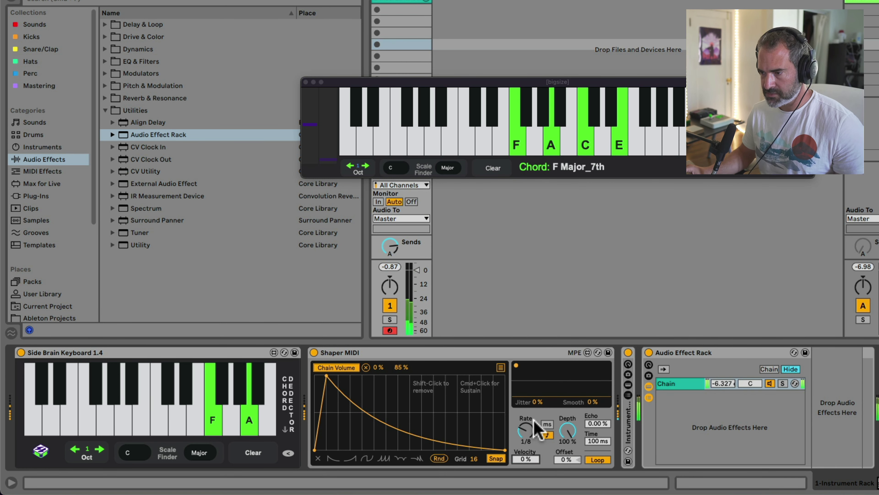
left_click(593, 459)
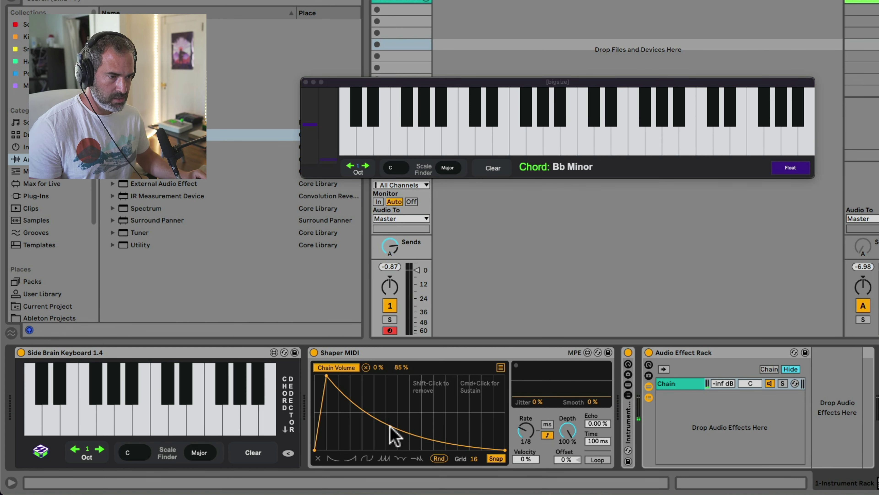
Bend the falling segment of the Shaper curve upward into a nearly straight, slightly convex slope.
left_click_drag(415, 433, 415, 410)
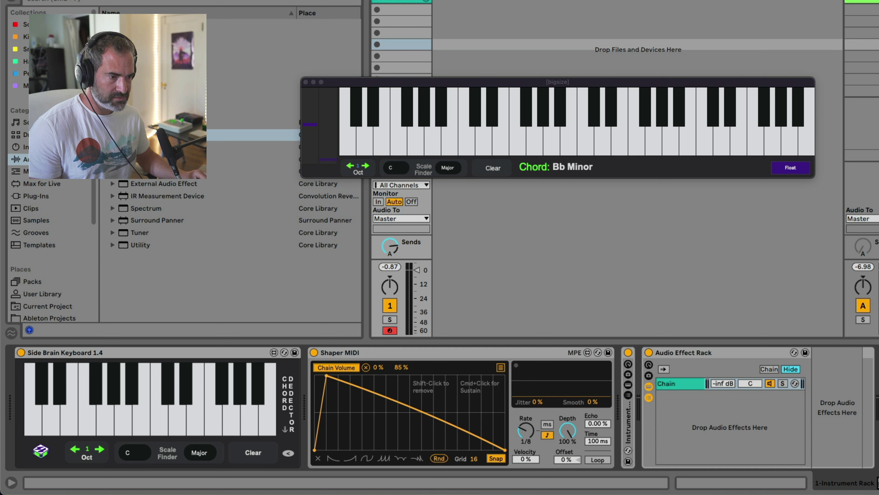